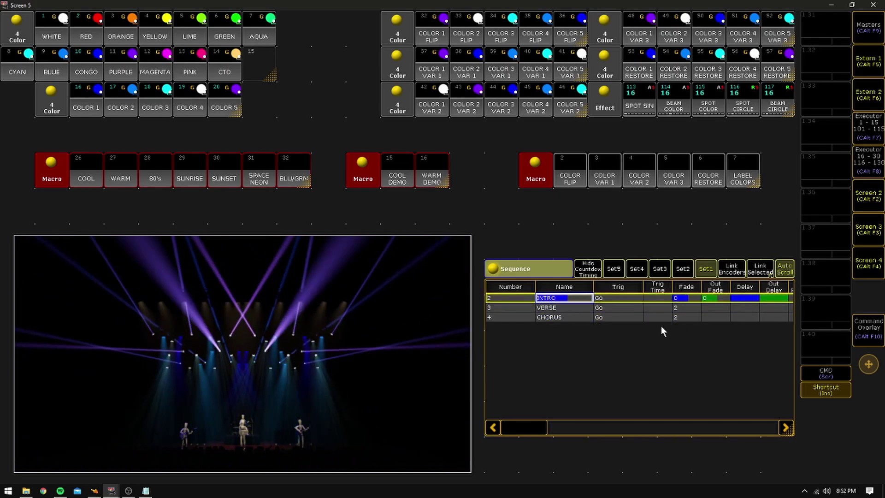
Step: Try the WARM, SUNSET, SPACE NEON, WARM and COOL macros, then run WARM DEMO and open macro 16 for editing
left_click(121, 180)
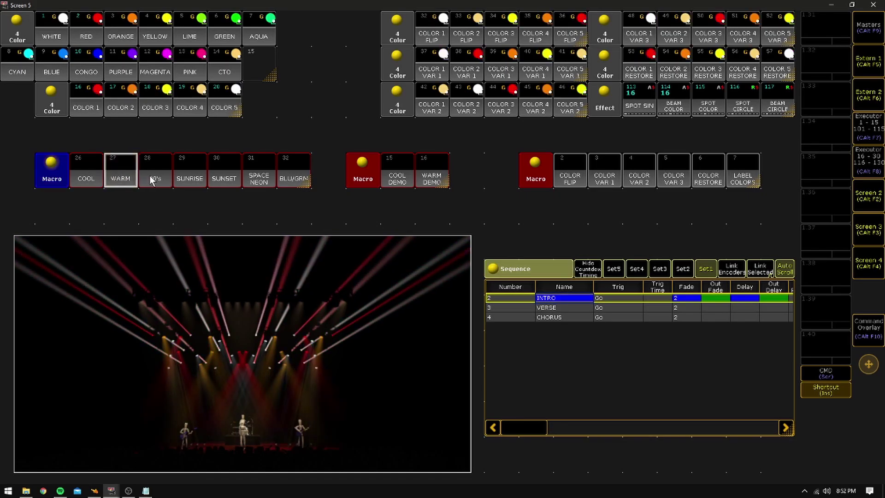
left_click(224, 179)
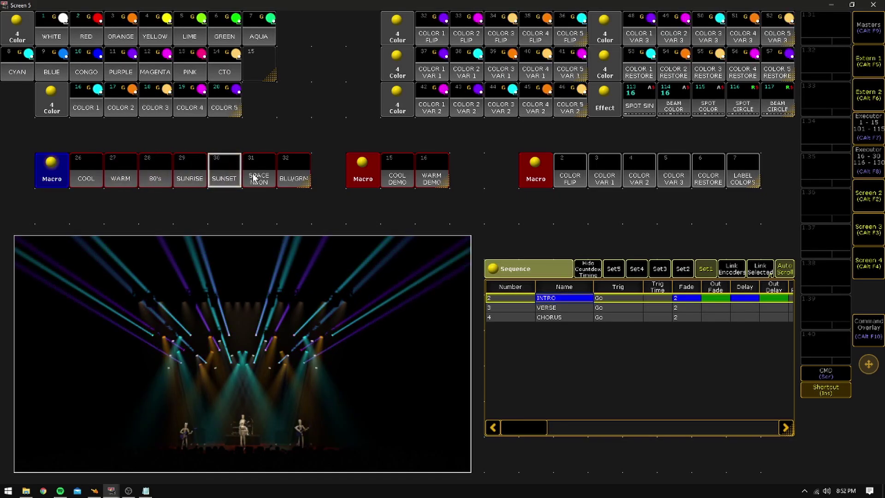
left_click(259, 178)
left_click(111, 178)
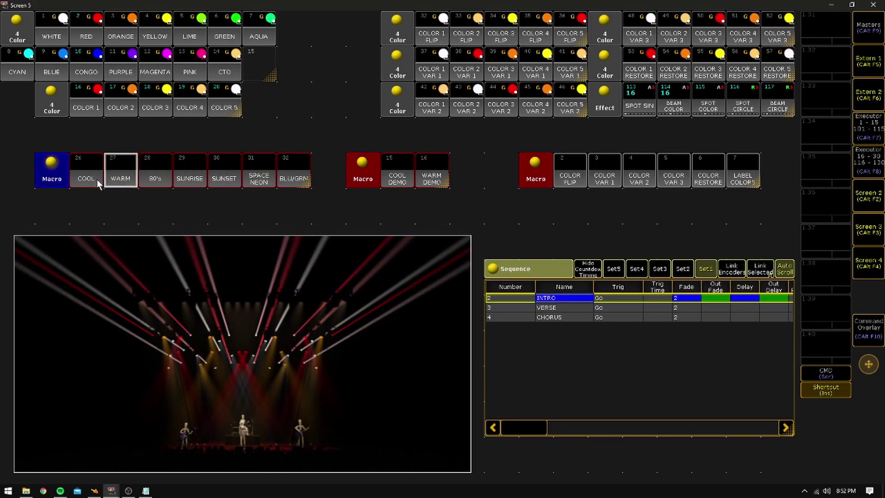
left_click(97, 179)
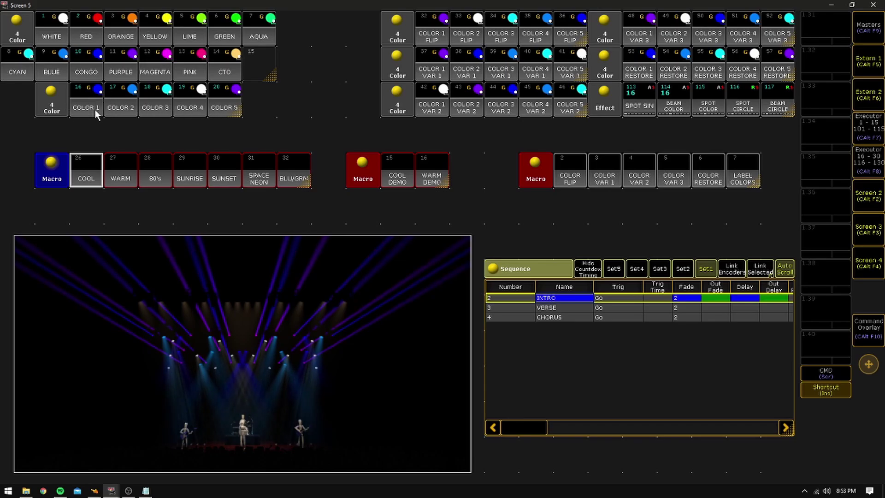
left_click(429, 170)
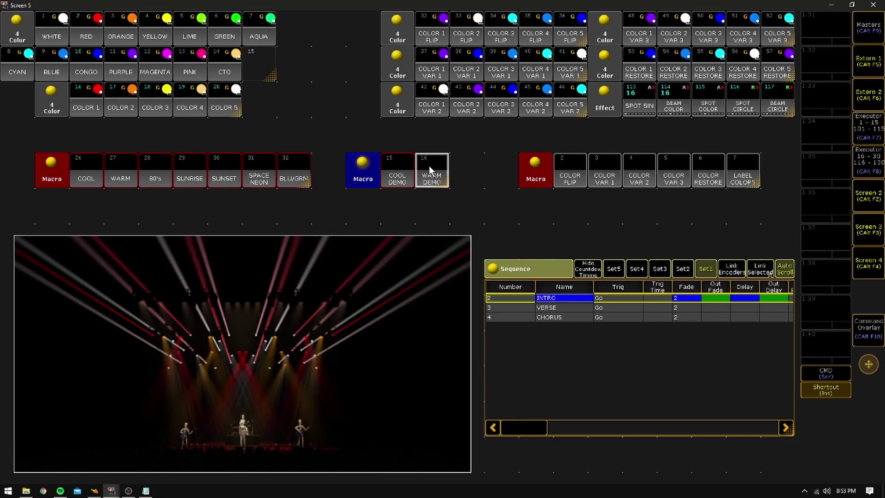
left_click(429, 169)
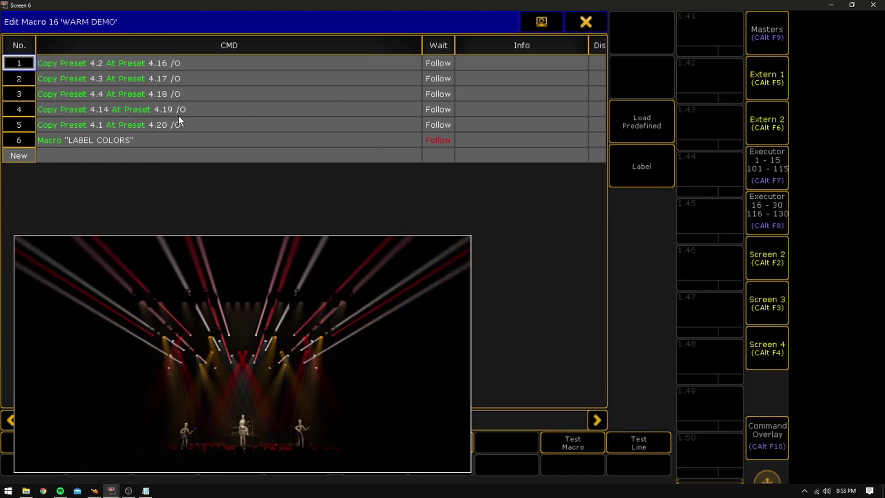
Step: Select WARM DEMO's row 6 LABEL COLORS line, then close the Edit Macro 16 window
left_click(121, 141)
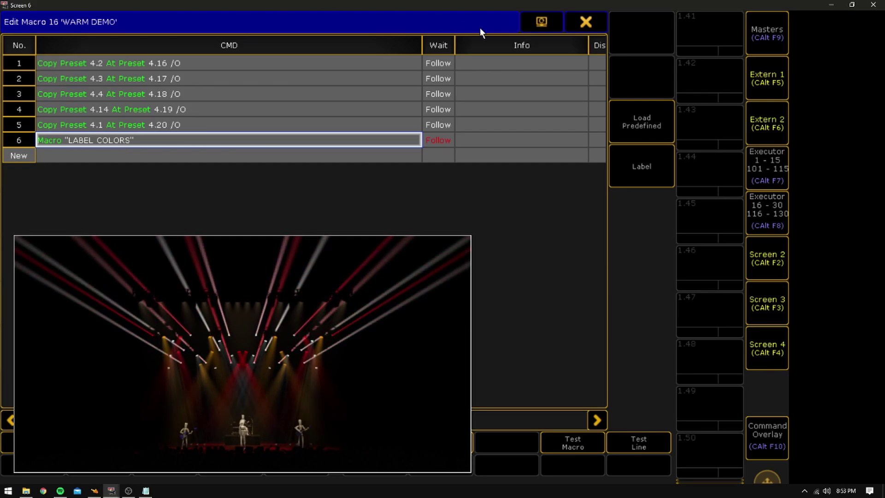
left_click(586, 21)
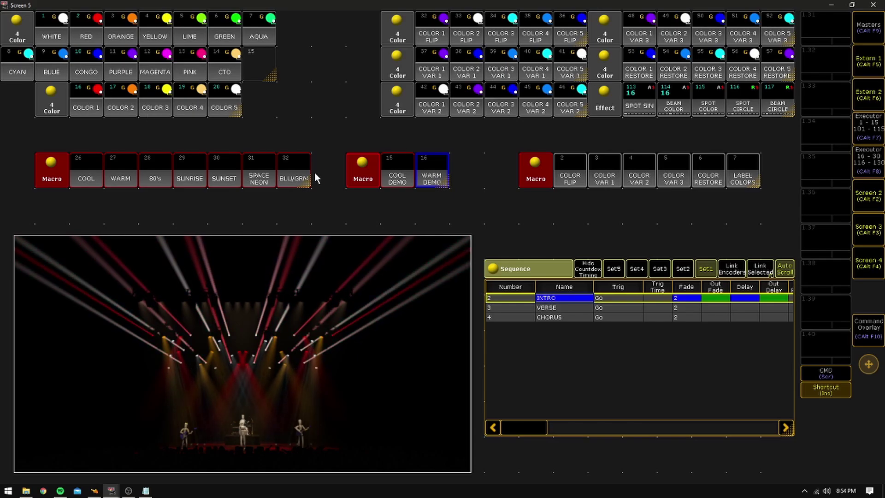
Step: Run COOL DEMO to turn the stage blue and purple, then open macro 15 for editing
left_click(396, 171)
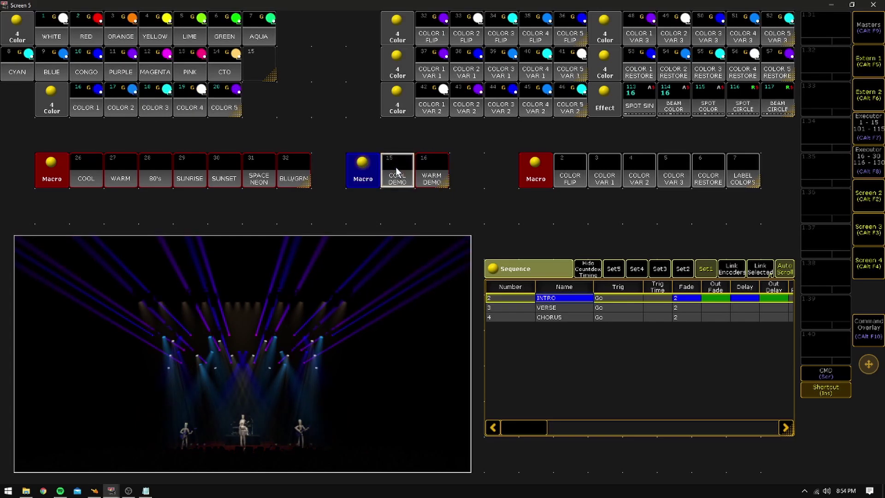
left_click(397, 172)
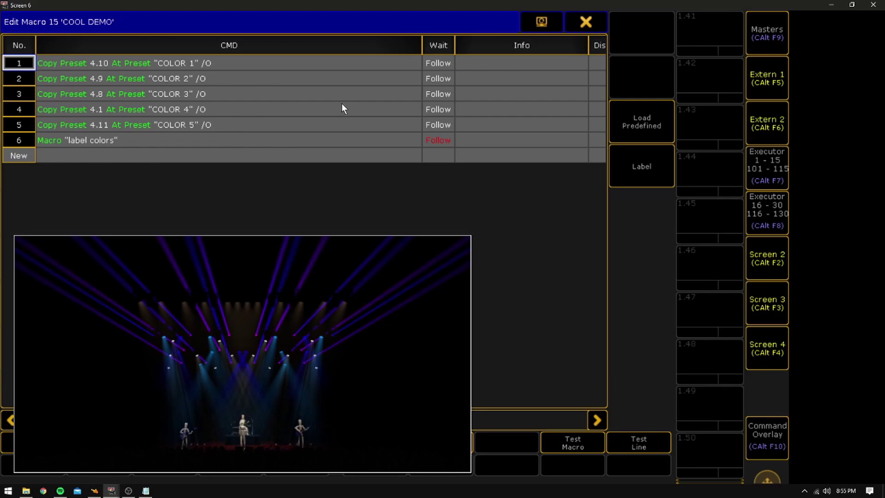
Step: Close the COOL DEMO editor and inspect the LABEL COLORS macro's command lines
left_click(598, 21)
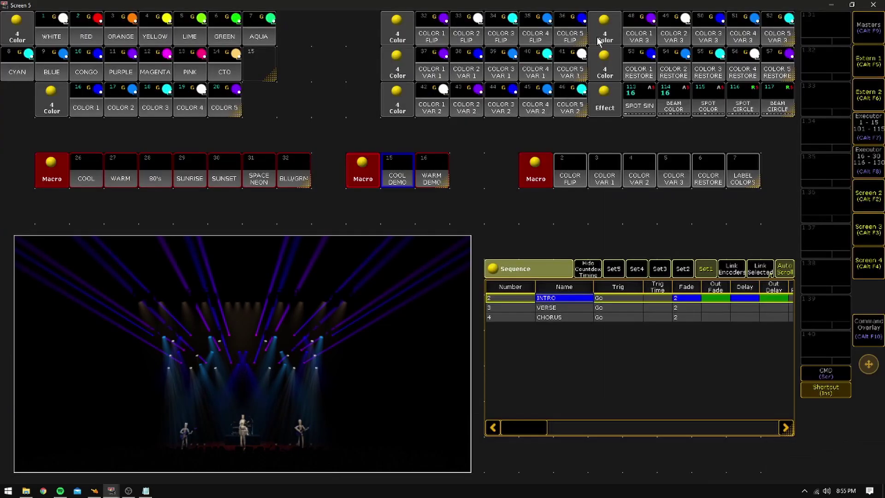
right_click(742, 169)
left_click_drag(601, 130, 566, 96)
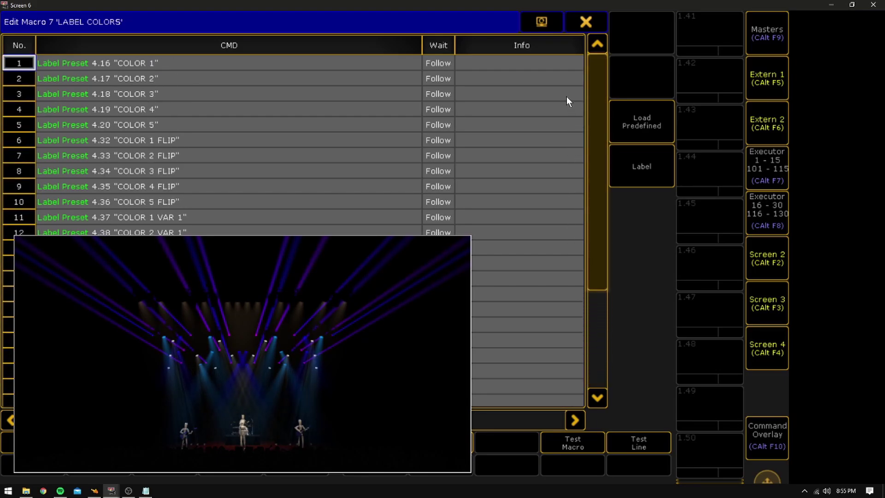
left_click(598, 23)
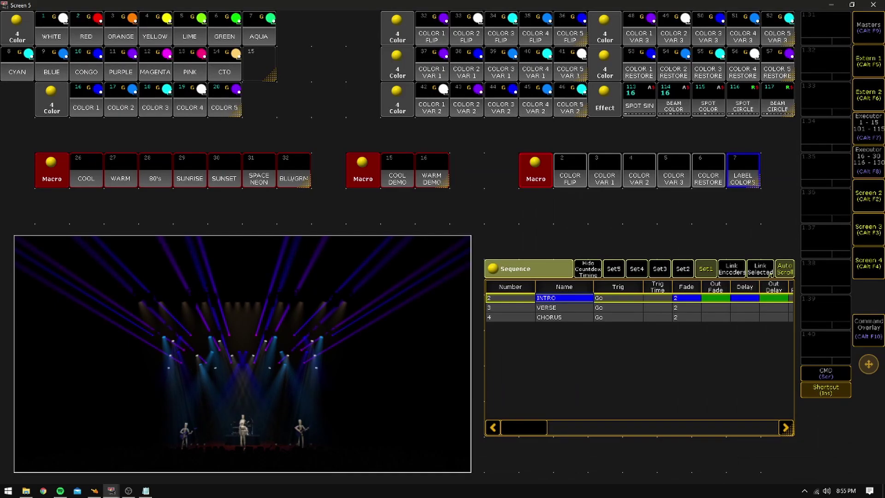
Step: Inspect the COOL DEMO and COOL macros' command lines, closing each editor afterwards
right_click(404, 176)
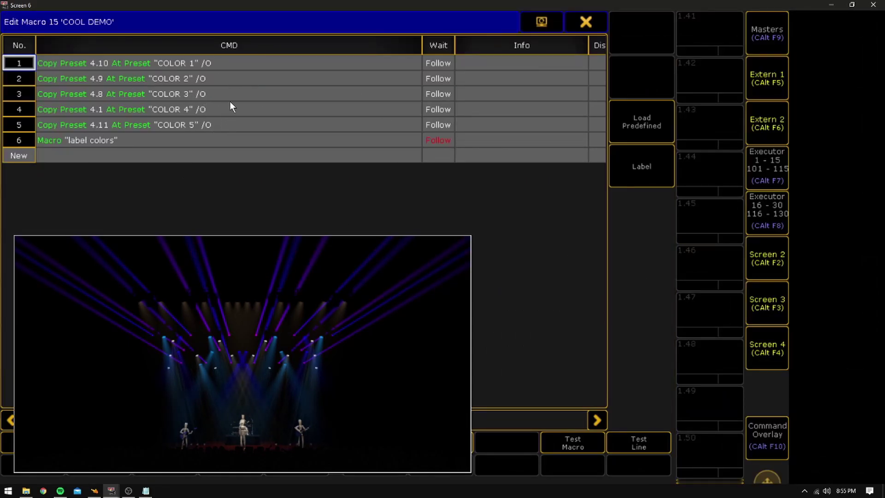
left_click(585, 24)
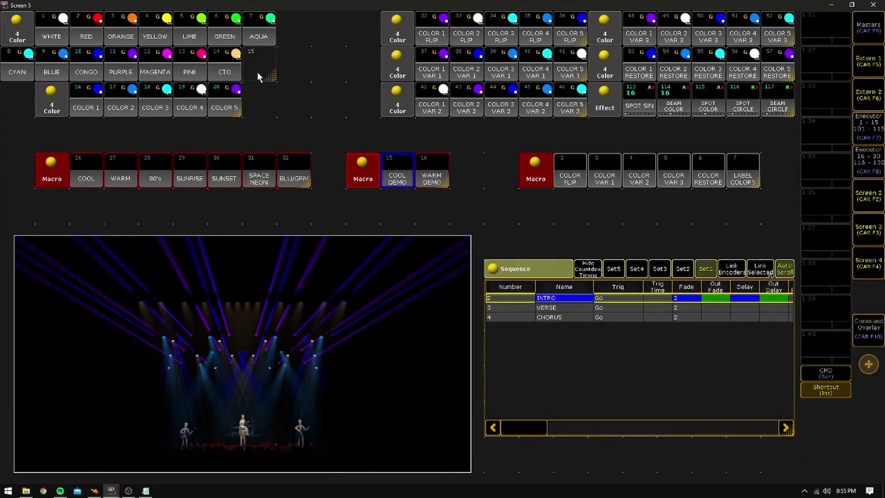
right_click(85, 179)
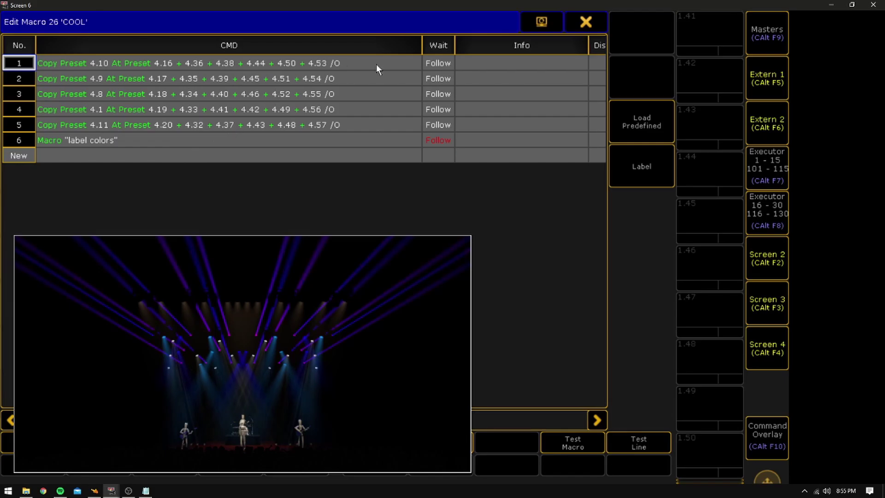
left_click(590, 23)
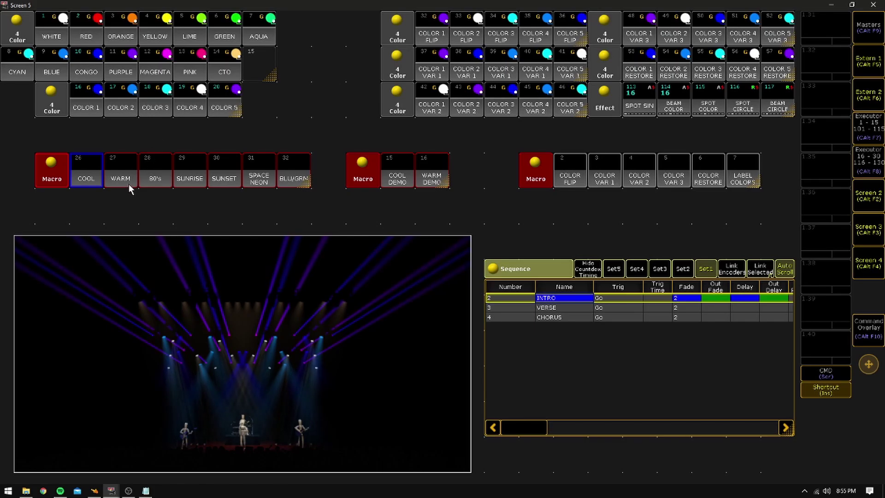
Step: Run WARM, COLOR FLIP, COLOR VAR 1–3 and COLOR RESTORE, then open macro 2 COLOR FLIP for editing
left_click(120, 176)
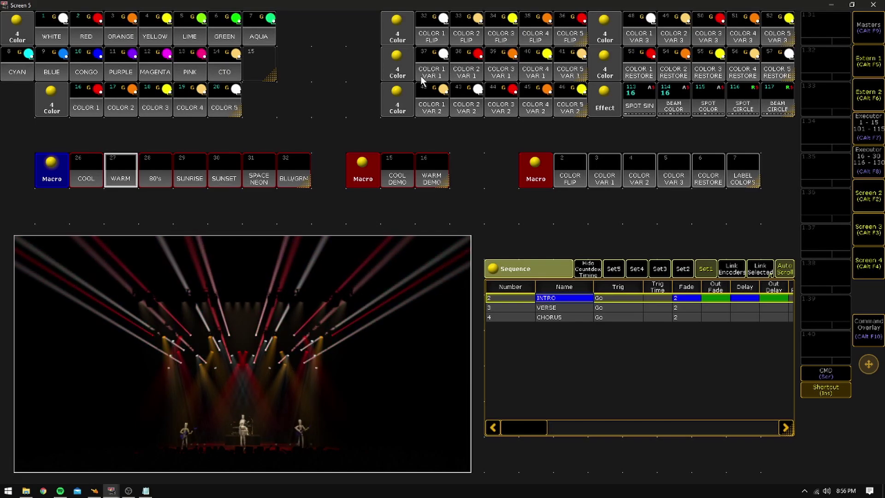
left_click(574, 178)
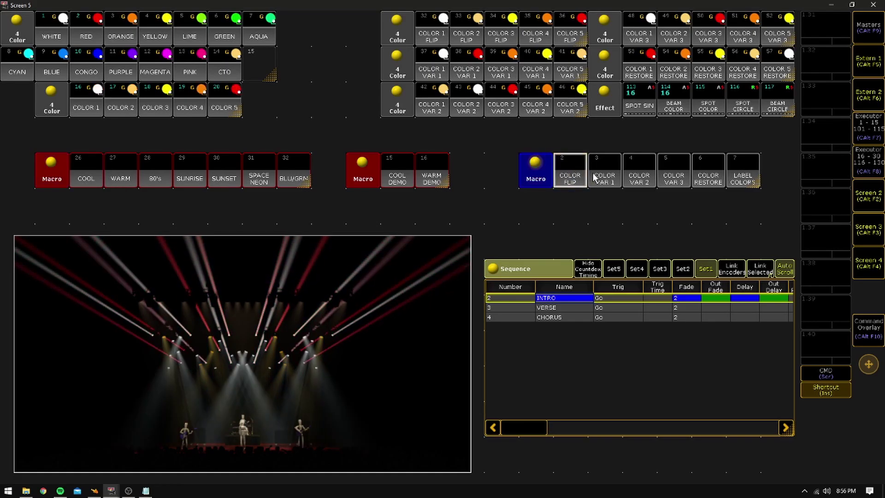
left_click(616, 178)
left_click(643, 179)
left_click(676, 177)
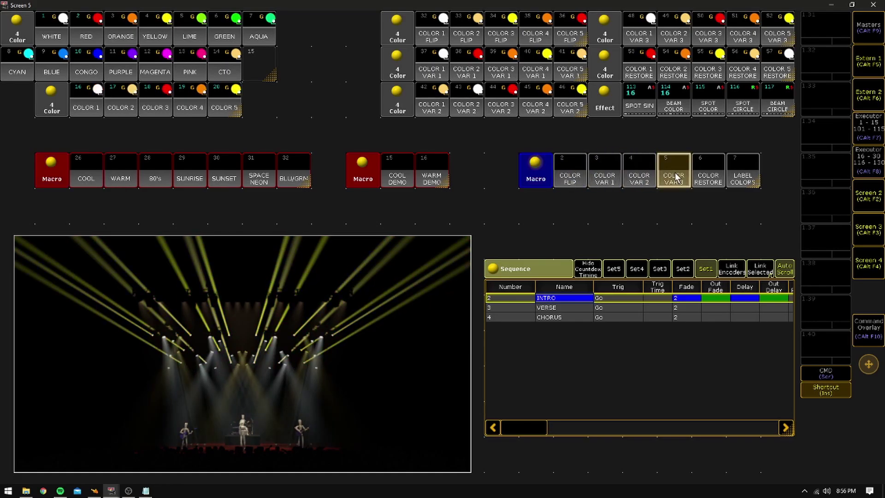
left_click(709, 176)
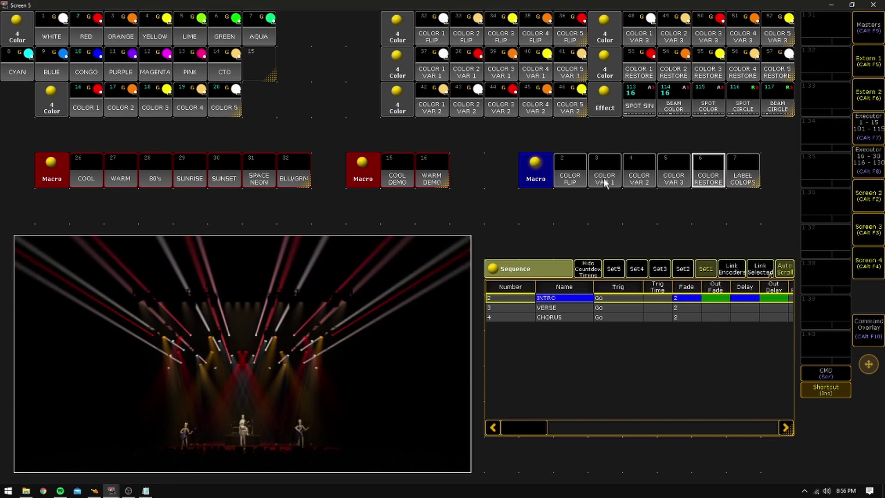
right_click(575, 181)
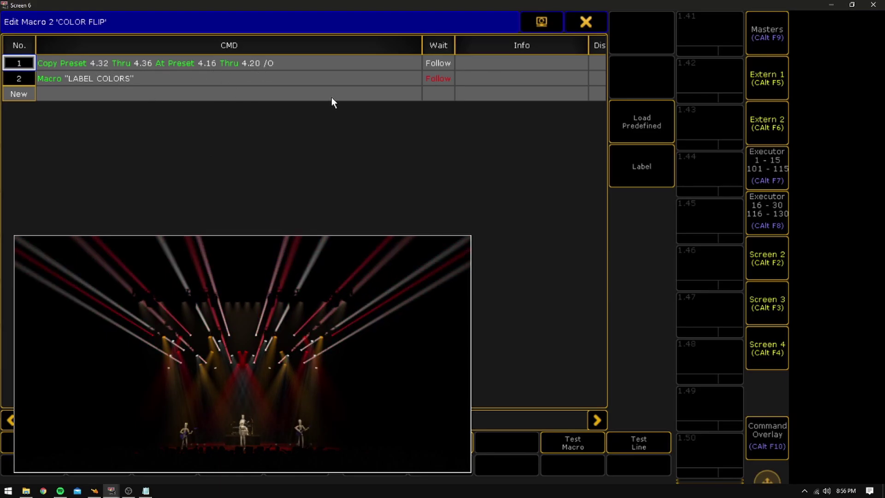
Step: Close the Edit Macro window for COLOR FLIP using its title-bar X
left_click(604, 30)
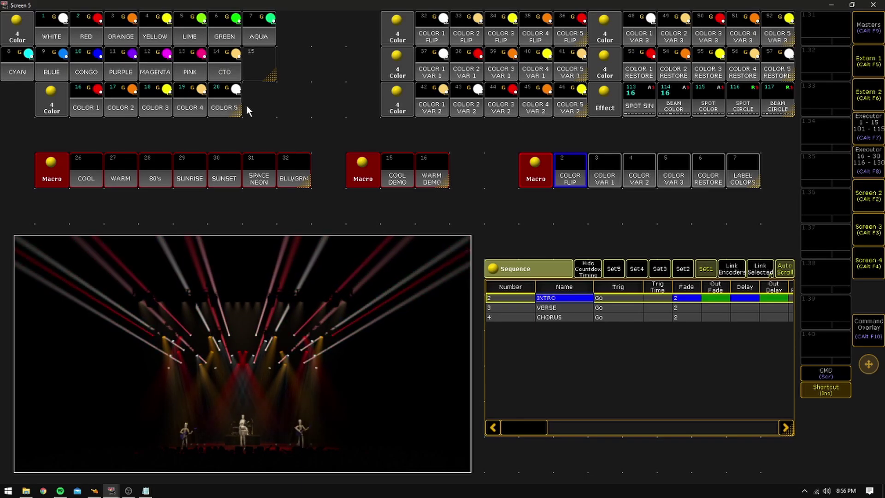
Step: Apply the colour variation macros, including COLOR VAR 2 and COLOR VAR 3, to the stage
left_click(601, 169)
left_click(639, 172)
left_click(668, 175)
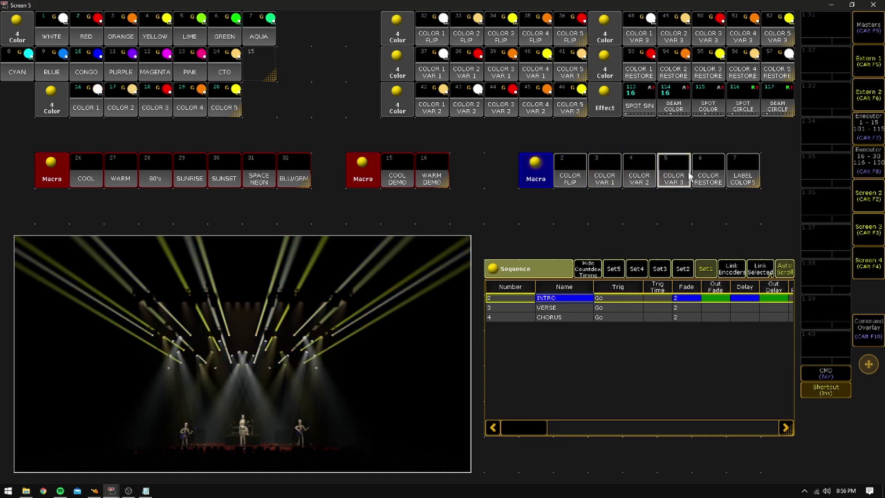
Step: Set cue 3 VERSE's CMD cell to Macro "COLOR FLIP"
left_click_drag(536, 429, 614, 430)
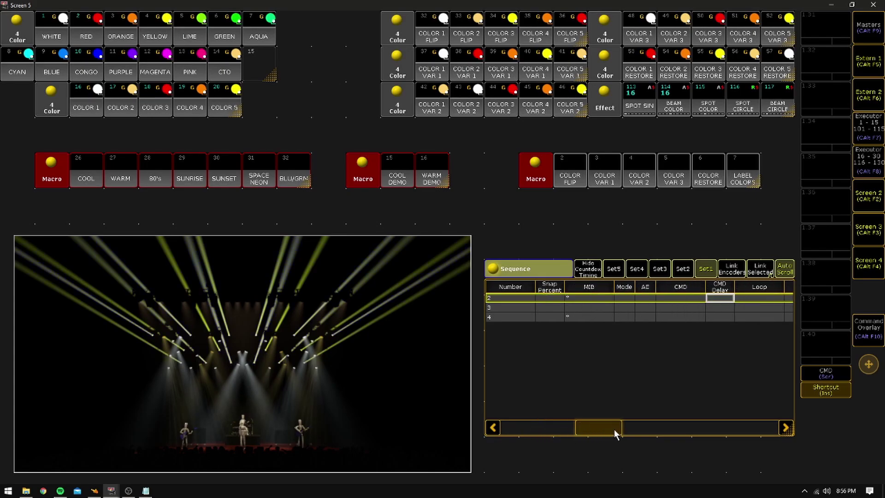
left_click(670, 311)
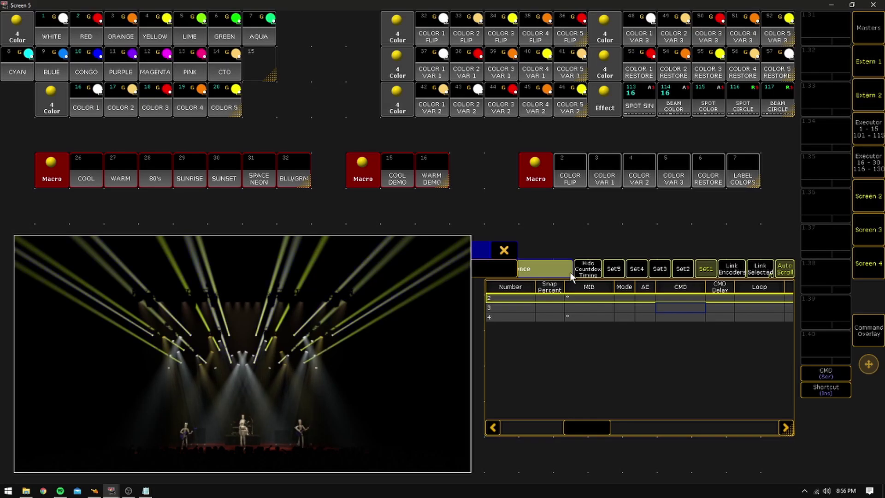
left_click_drag(482, 249, 616, 217)
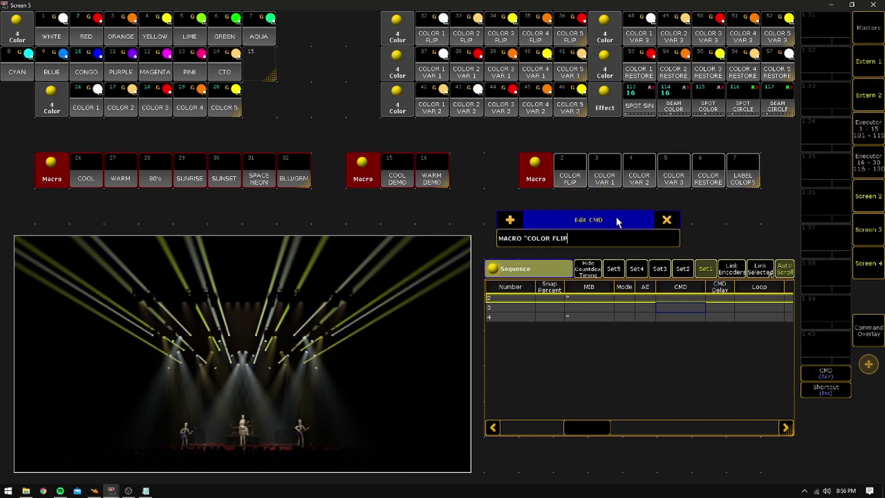
type("\"")
key("Return")
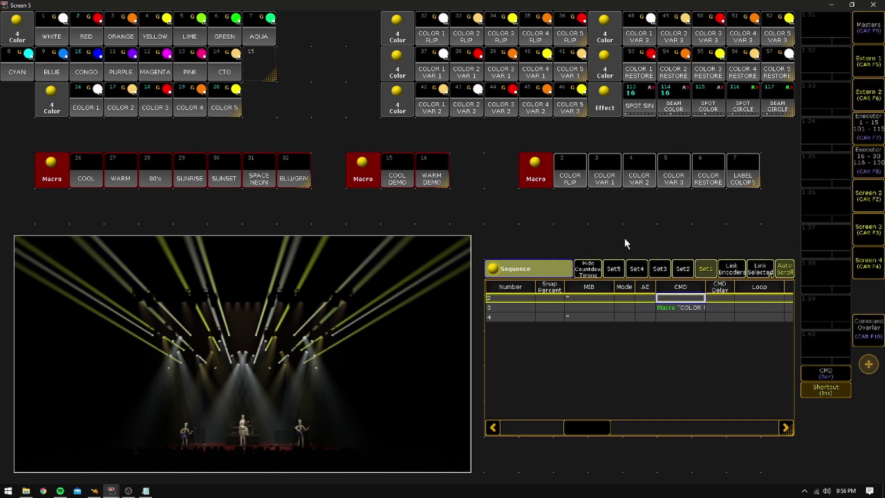
left_click_drag(595, 430, 480, 427)
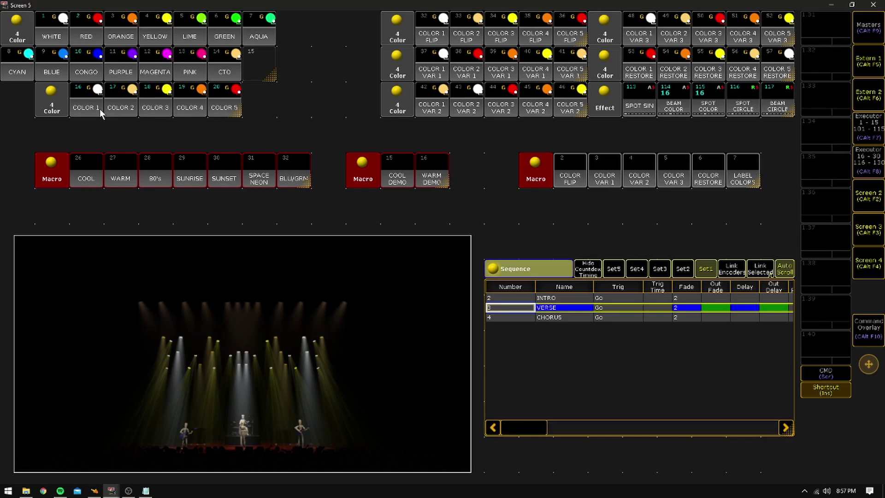
Step: Set cue 2 INTRO's CMD cell to MACRO "COLOR RESTORE"
left_click_drag(546, 433, 602, 424)
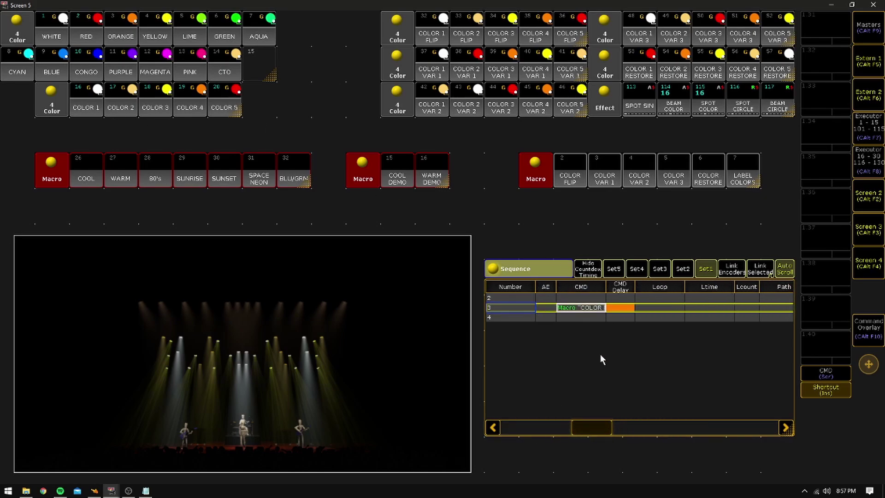
left_click(578, 298)
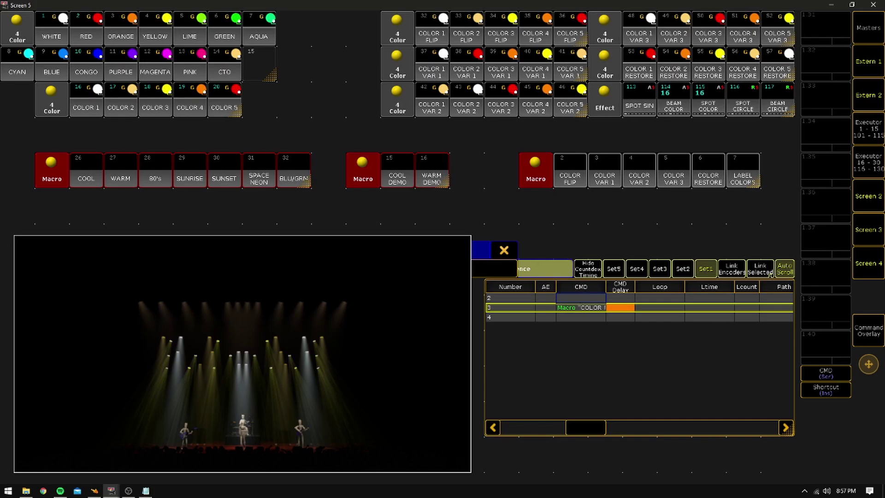
type("MACRO \"COLOR RESTORE")
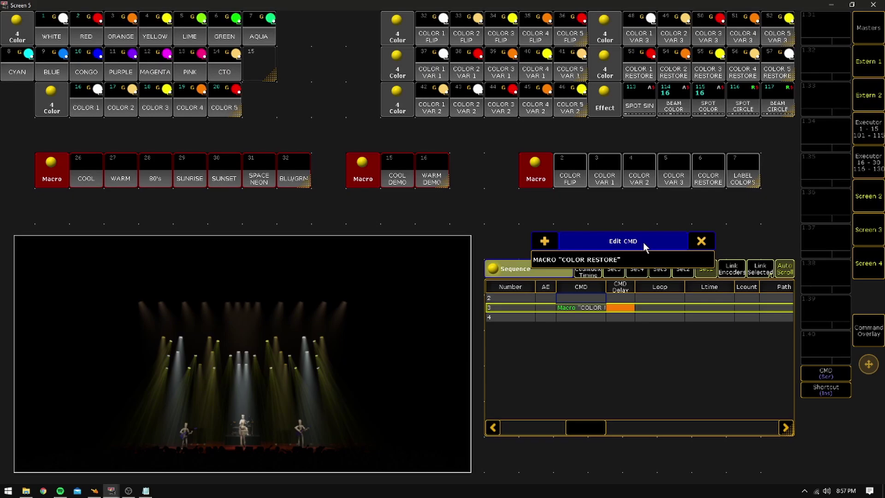
key("Return")
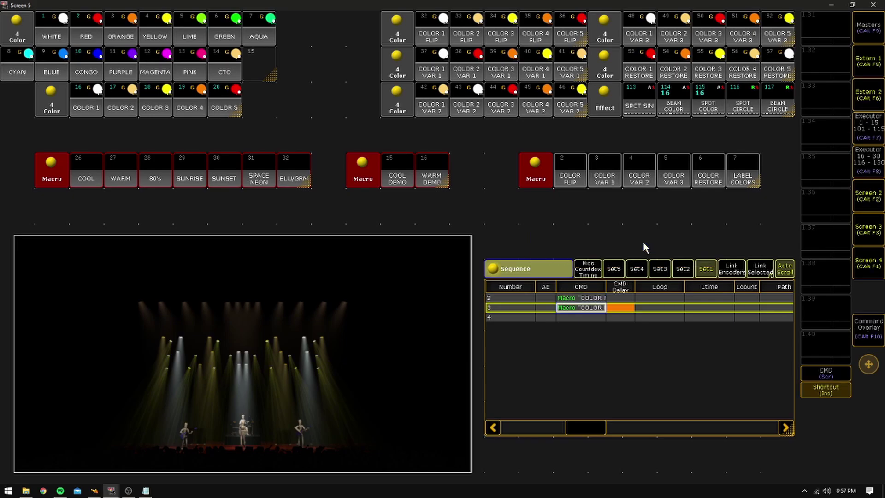
left_click(576, 308)
left_click_drag(588, 429, 473, 434)
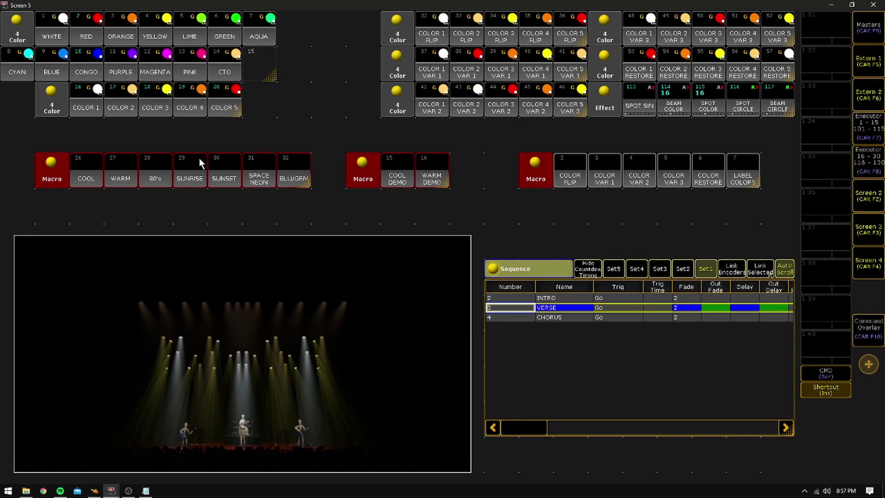
Step: Run the 80's macro to fill COLOR 1–5 with white, magenta, cyan and blue
left_click(161, 168)
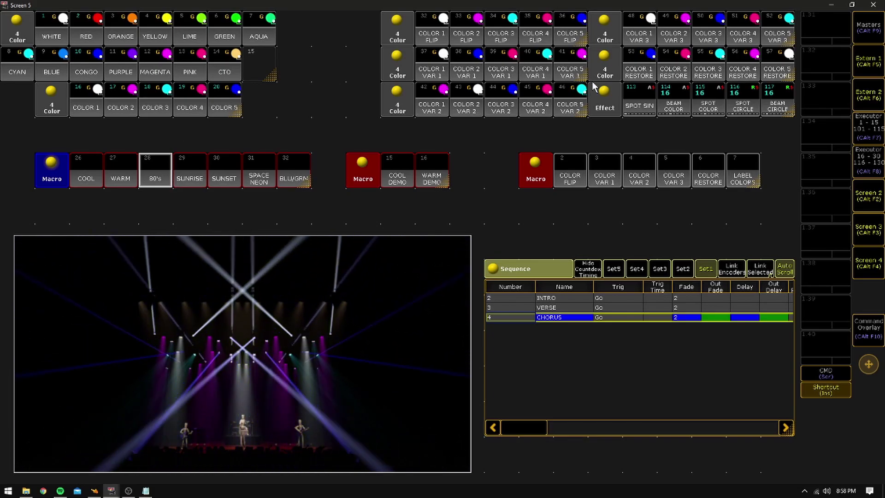
left_click(713, 102)
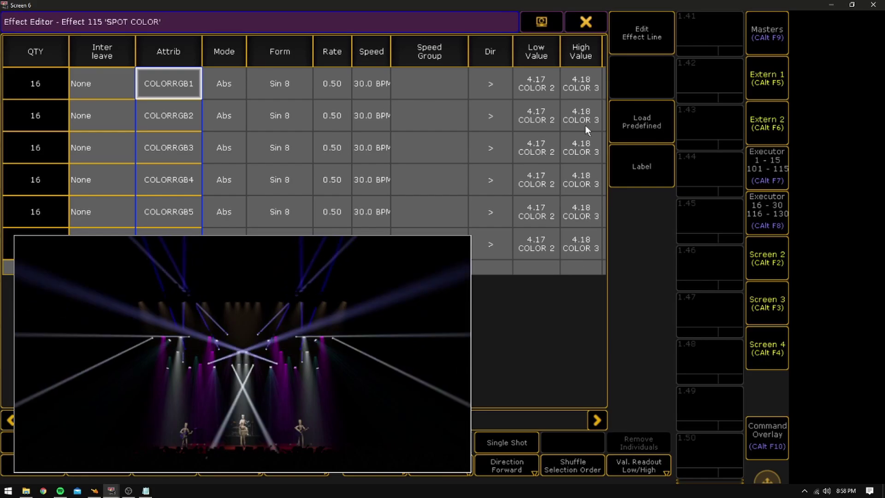
left_click(585, 23)
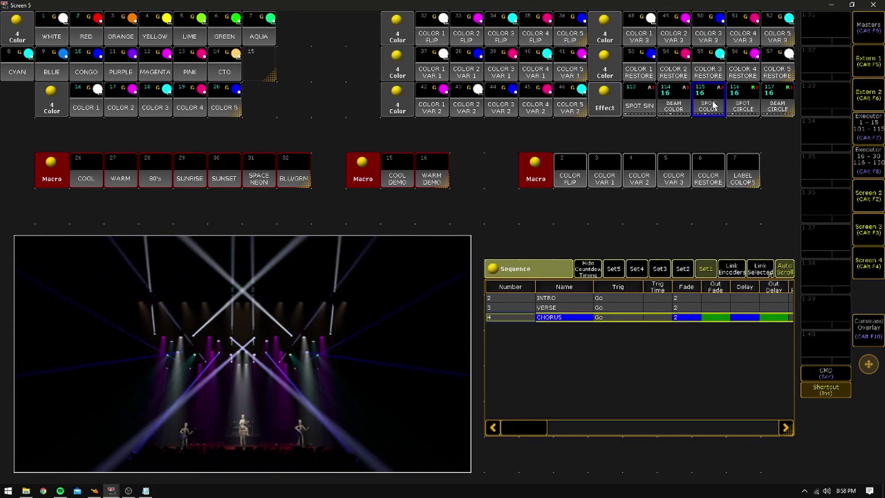